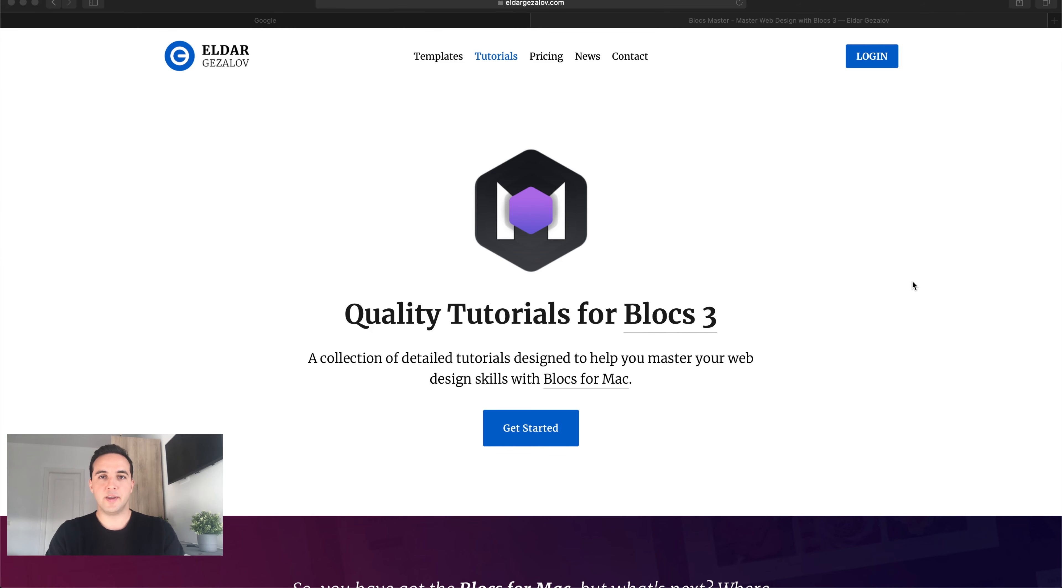
scroll(913, 283, "down", 15)
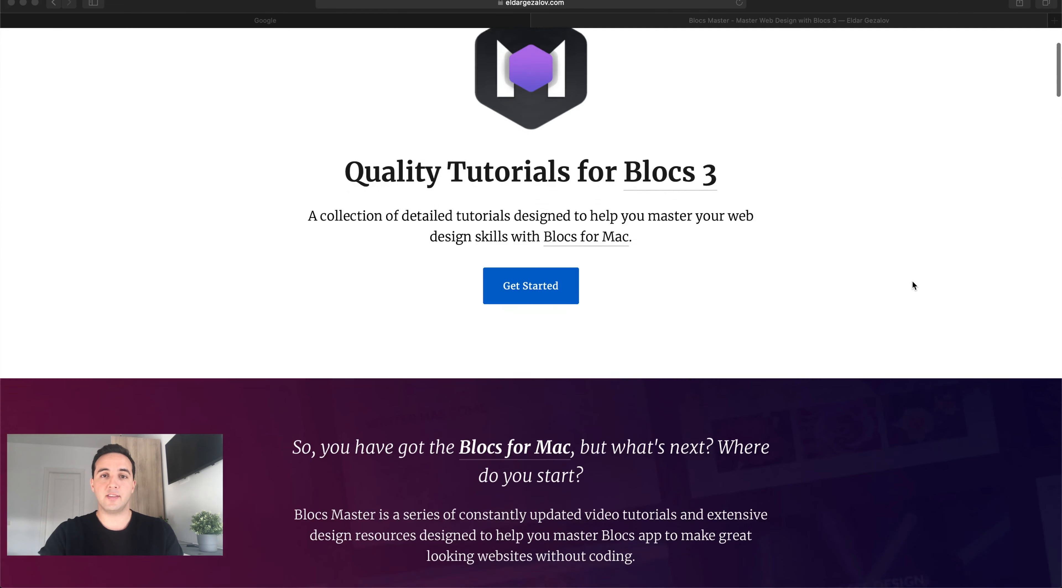
scroll(912, 285, "down", 3)
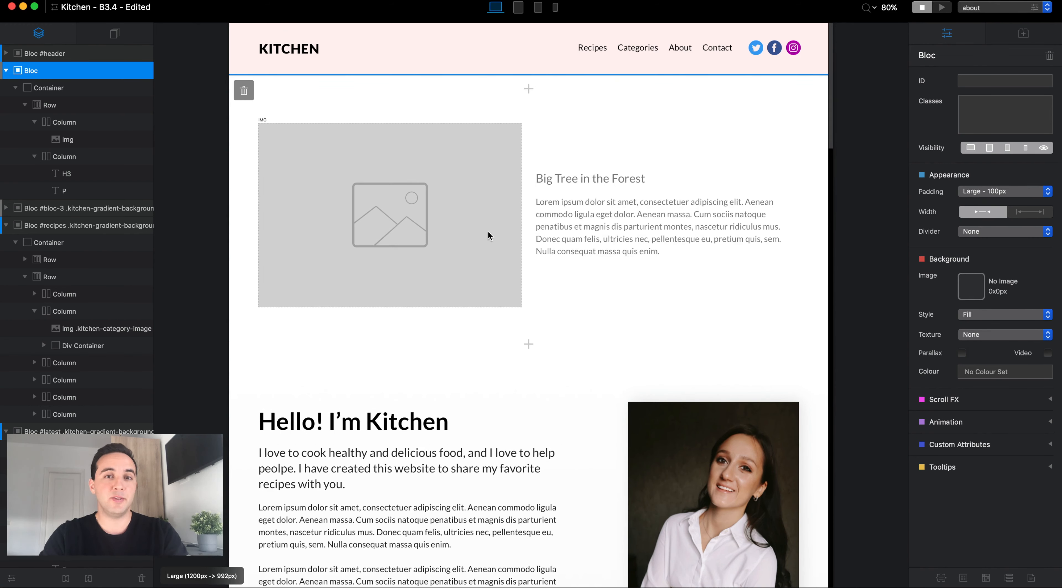
Step: Show the Images folder's contents as icons and enlarge the thumbnails to preview the tree picture
double_click(473, 258)
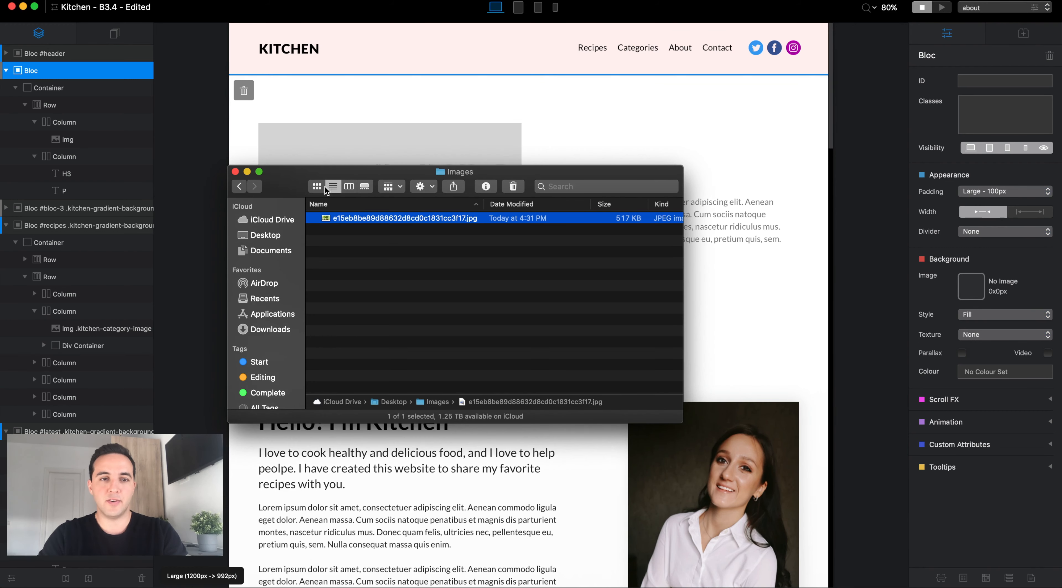
left_click(316, 186)
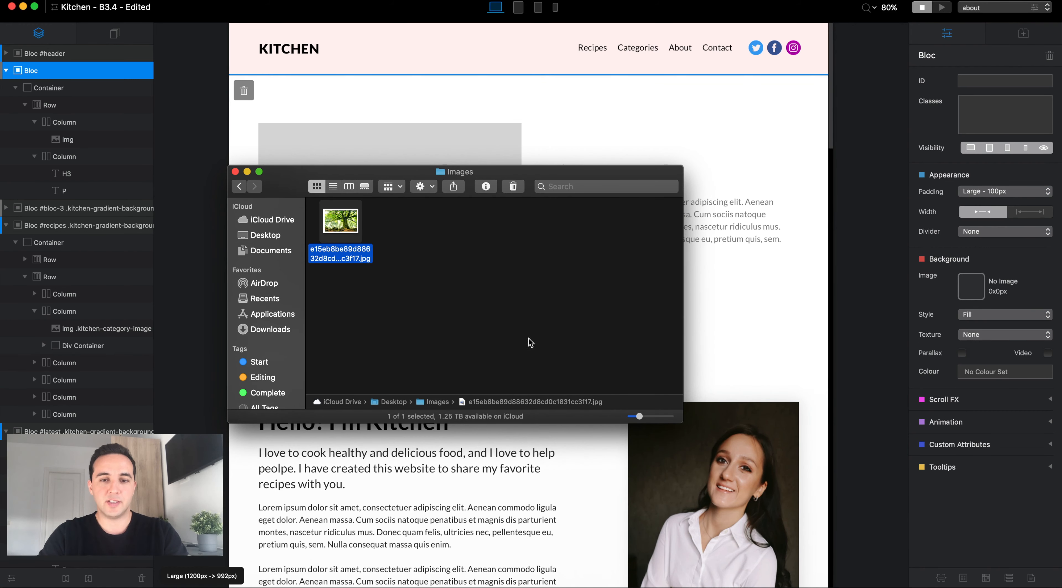
left_click_drag(654, 416, 660, 416)
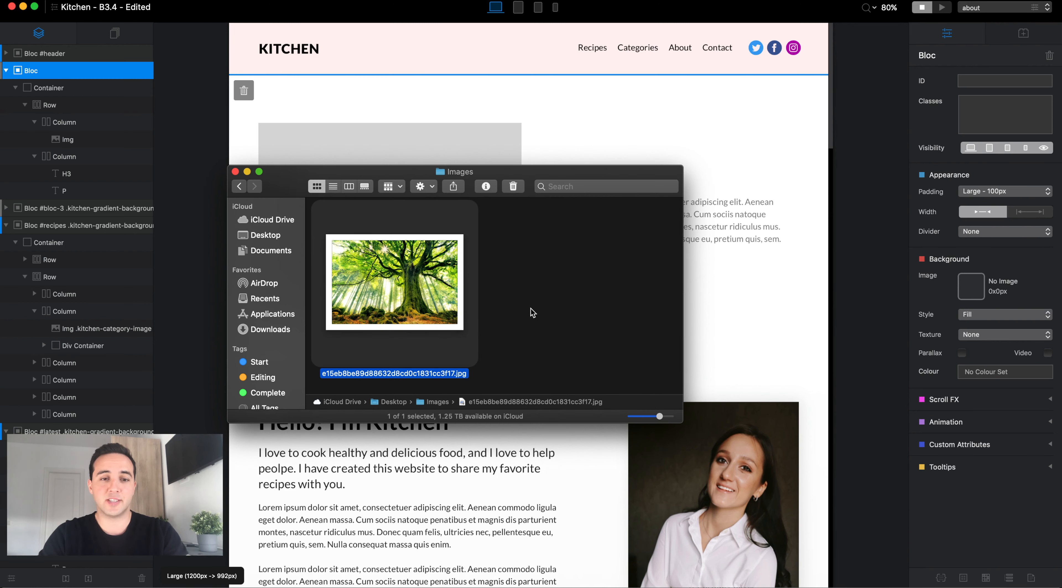
Step: Rename the tree picture file to big-tree-in-the-forest.jpg
left_click(398, 373)
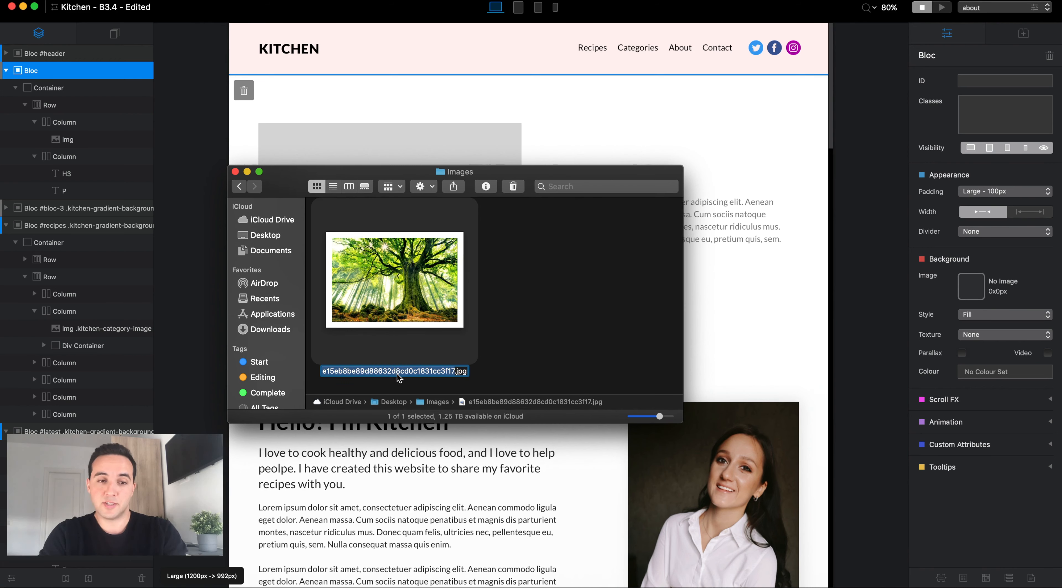
type("big-tree-int")
key("BackSpace")
type("-the-fpres")
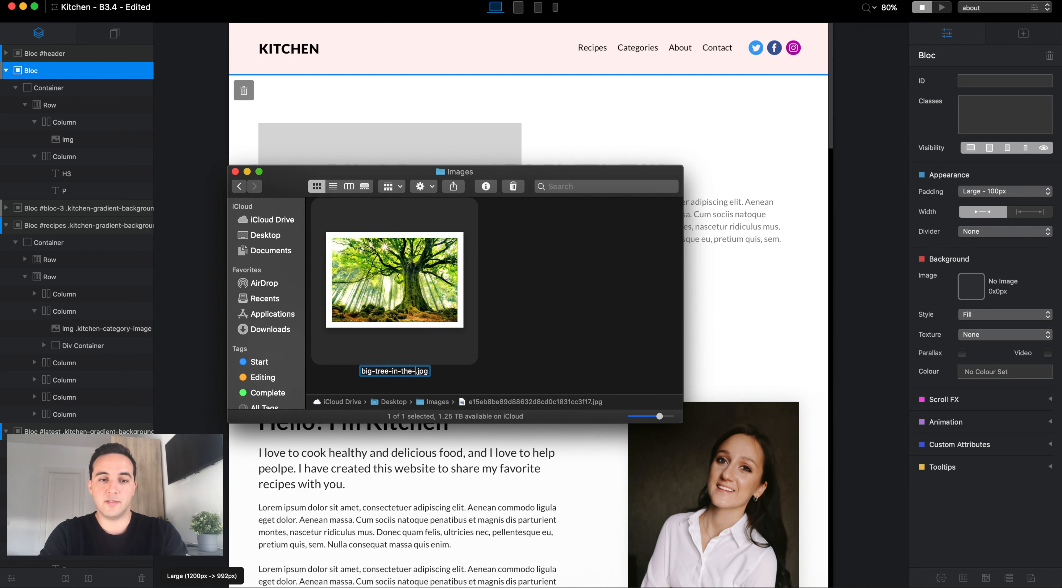
key("BackSpace")
key("BackSpace")
key("BackSpace")
key("BackSpace")
type("orest")
key("Return")
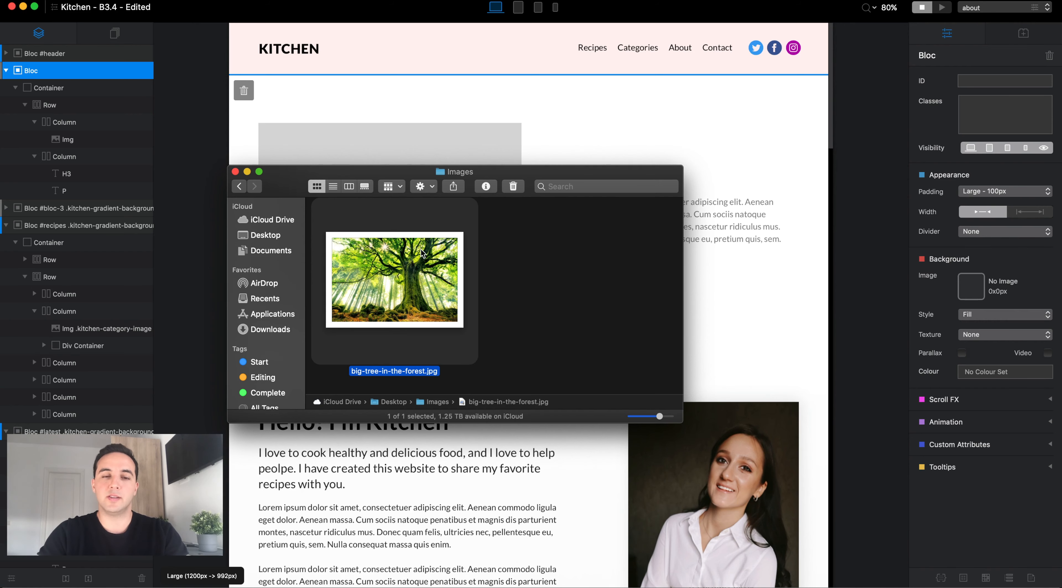
Step: Place big-tree-in-the-forest.jpg from the Images folder into the empty image placeholder beside the "Big Tree in the Forest" text
left_click_drag(499, 182, 792, 281)
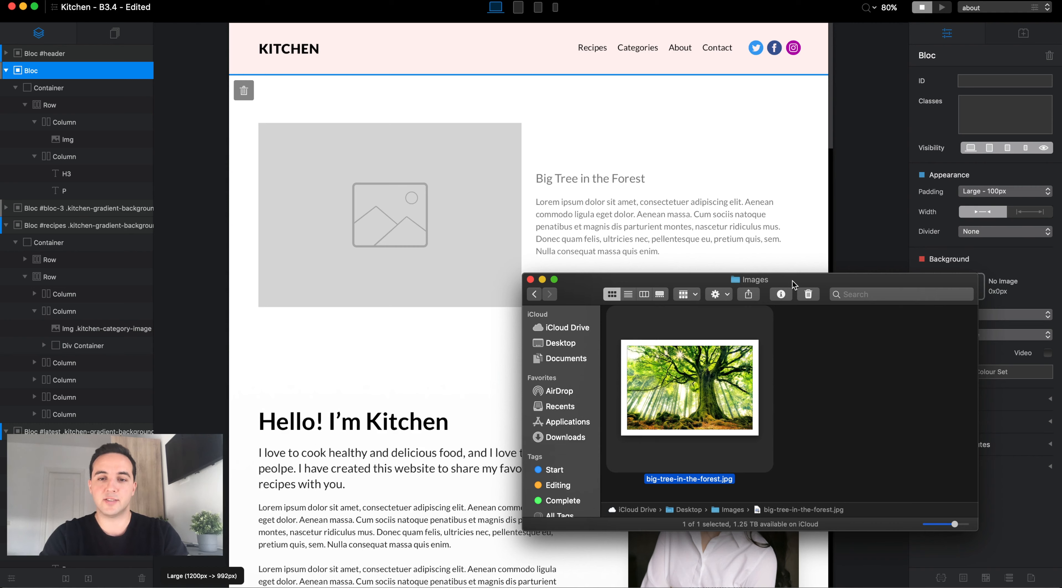
left_click_drag(701, 382, 425, 212)
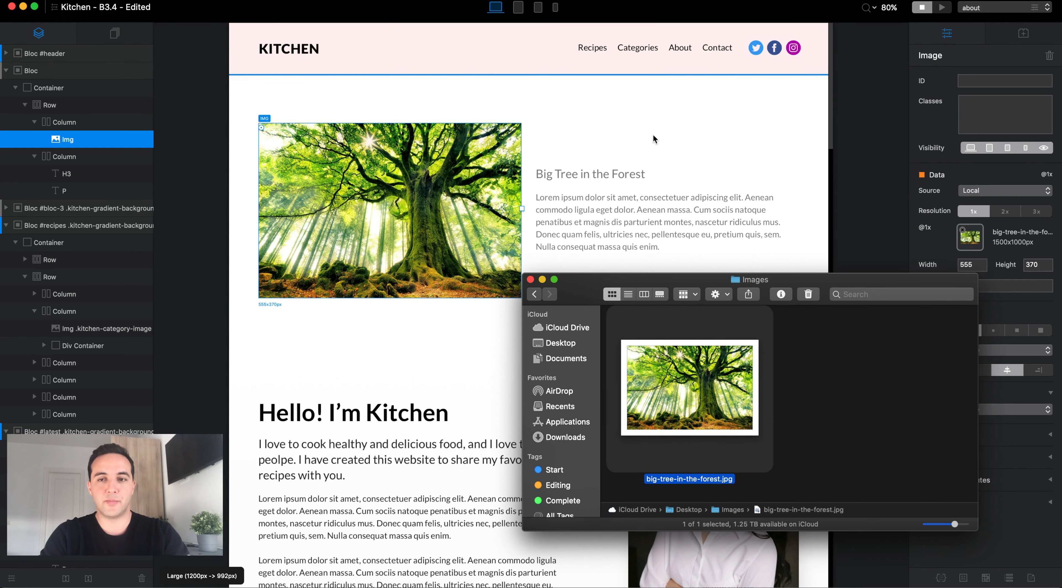
left_click(592, 111)
Step: Set the tree image's alt text to "green tree in the forest"
left_click(462, 169)
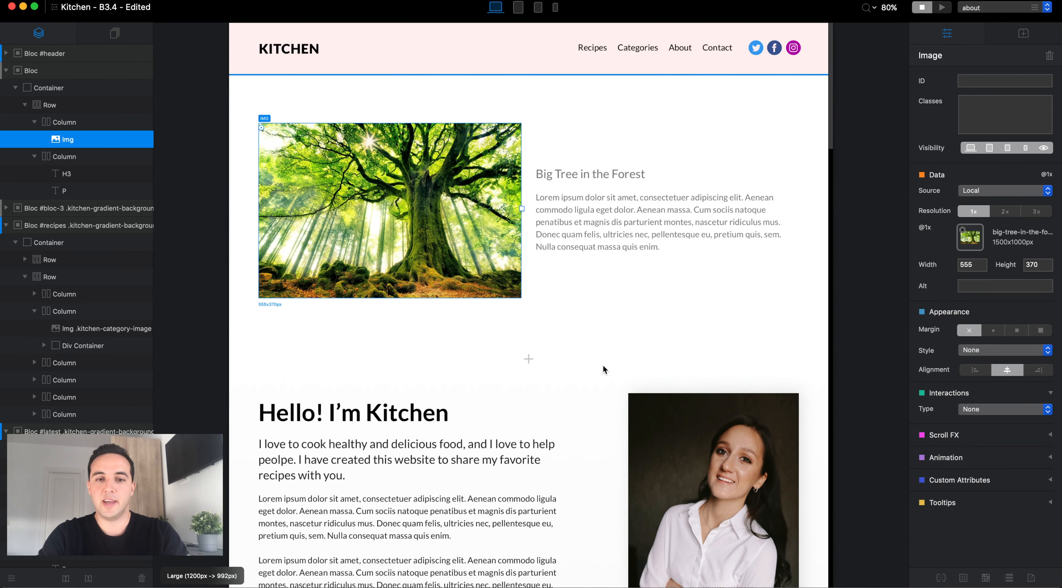
left_click(1000, 285)
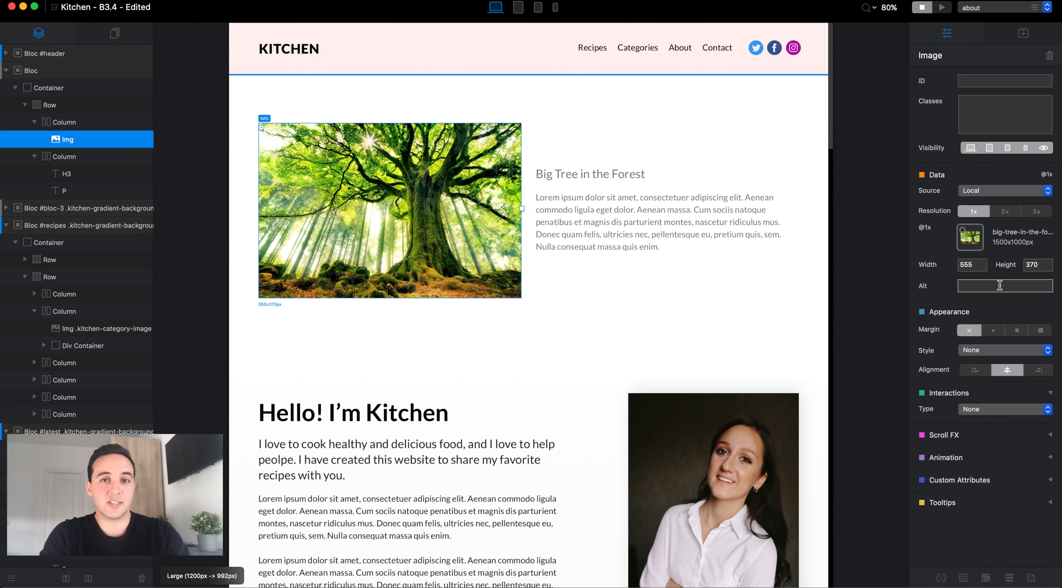
type("g")
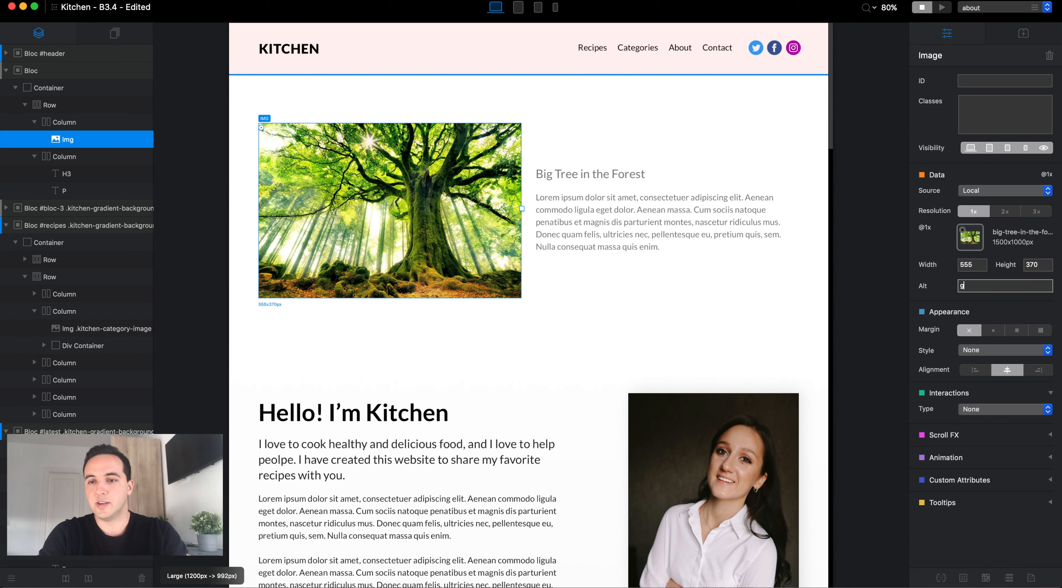
type("reen tree in t")
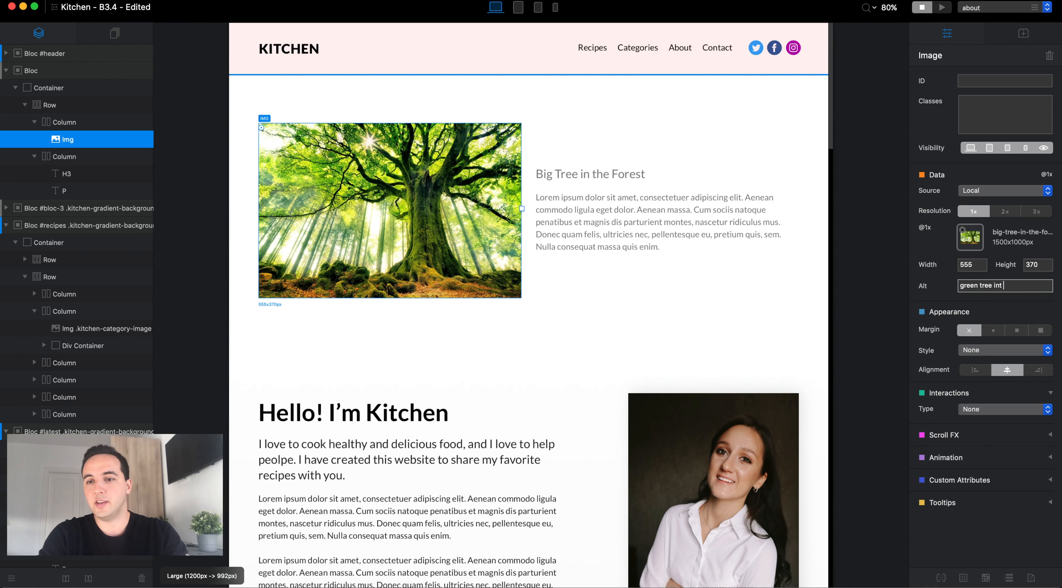
type("he forest")
key("Return")
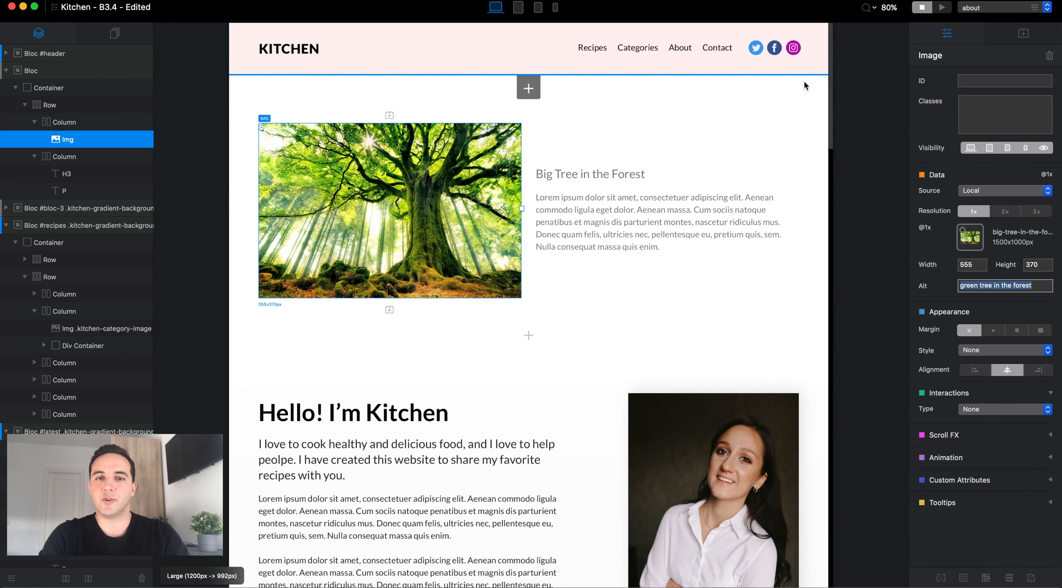
Step: Replace the alt text of the portrait image beside "Hello! I'm Kitchen" with "beautiful"
left_click(752, 412)
double_click(982, 284)
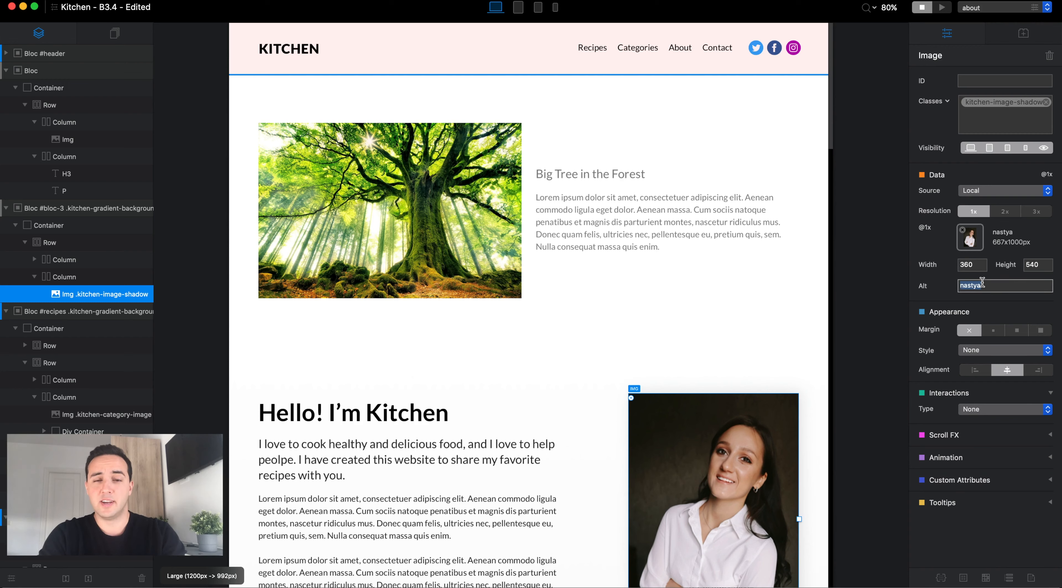
type("beautiful")
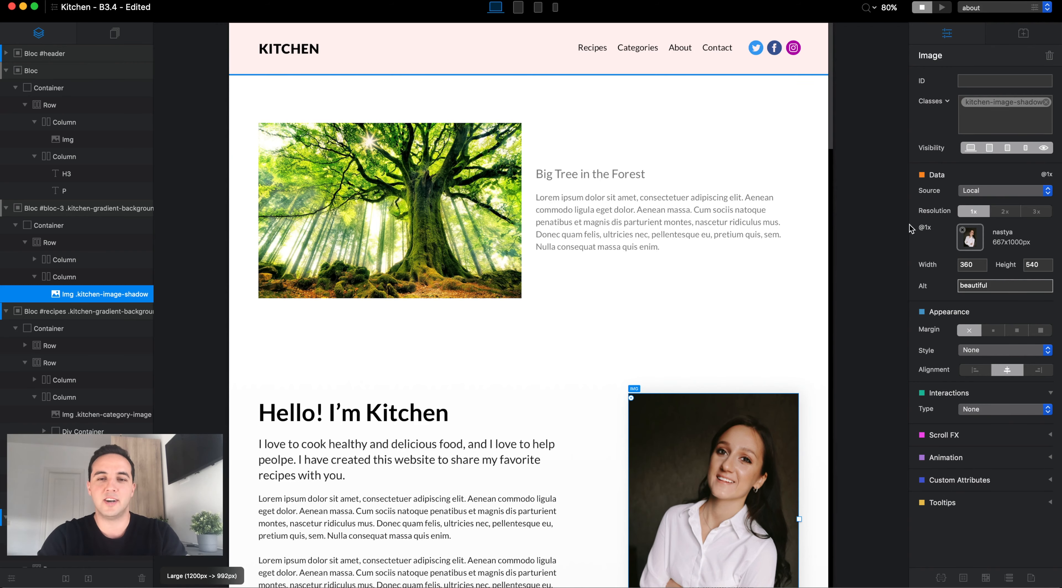
Step: Examine the Salads category image's alt text and its source file salads 2.jpg in the Asset Manager
scroll(768, 151, "down", 5)
scroll(768, 151, "down", 12)
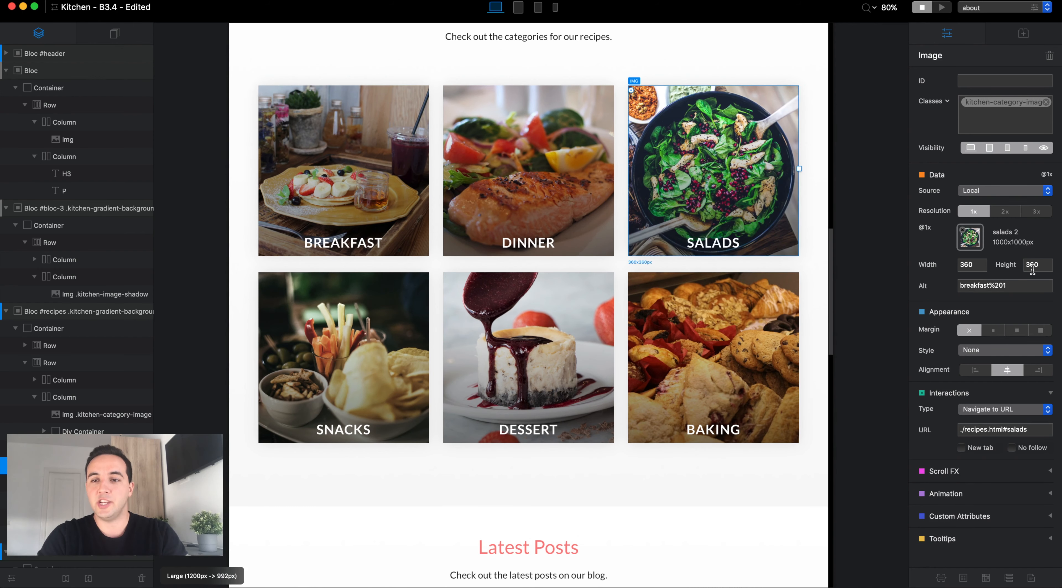
left_click(1013, 286)
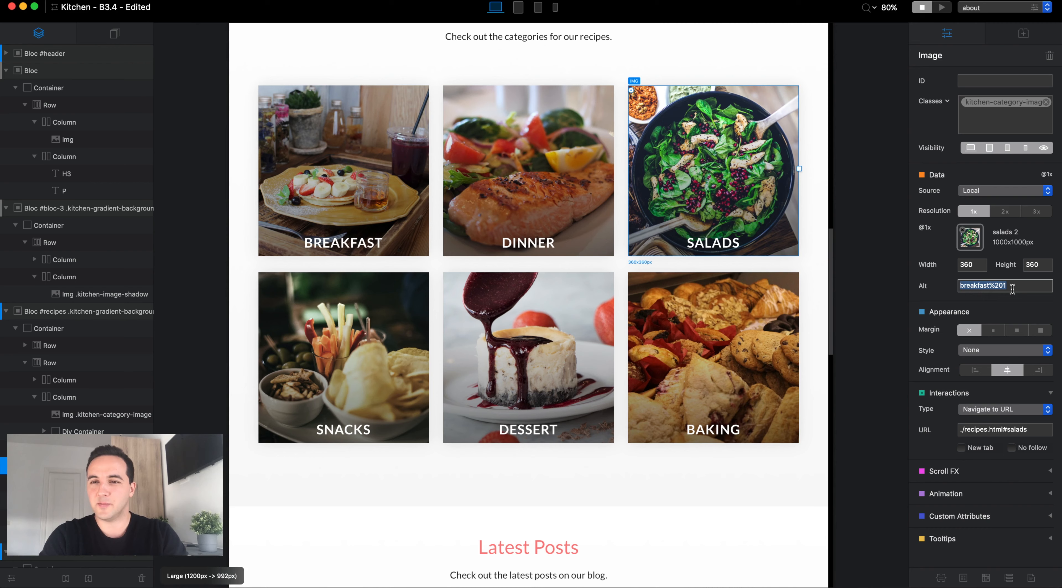
key("shift+super+a")
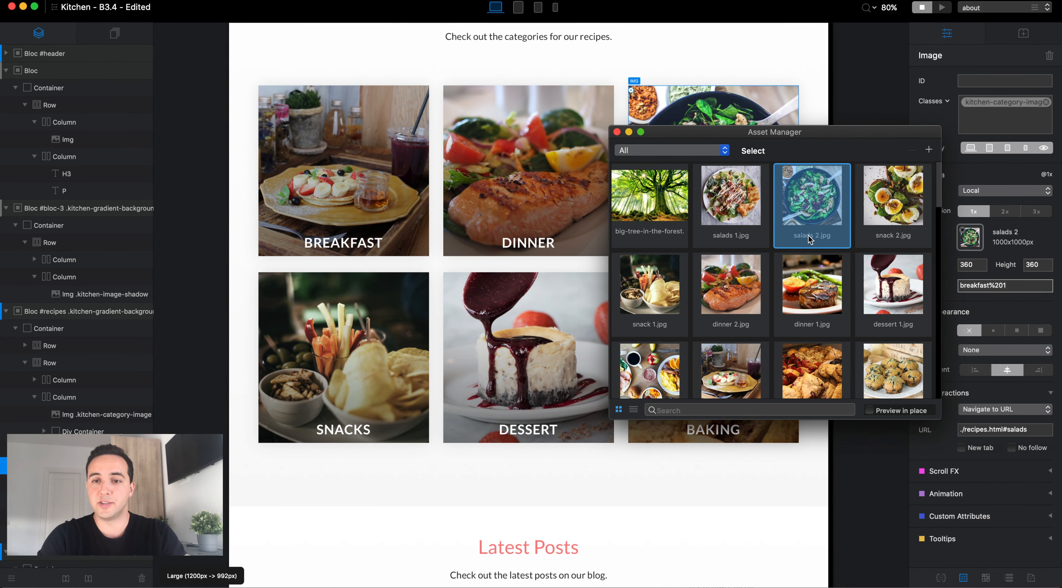
right_click(820, 194)
left_click(805, 157)
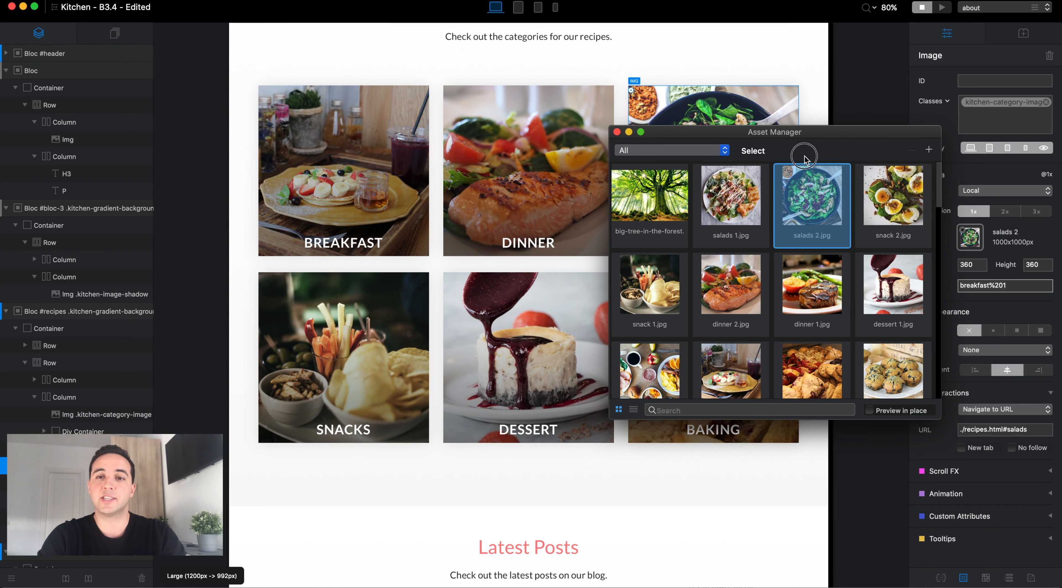
left_click(617, 132)
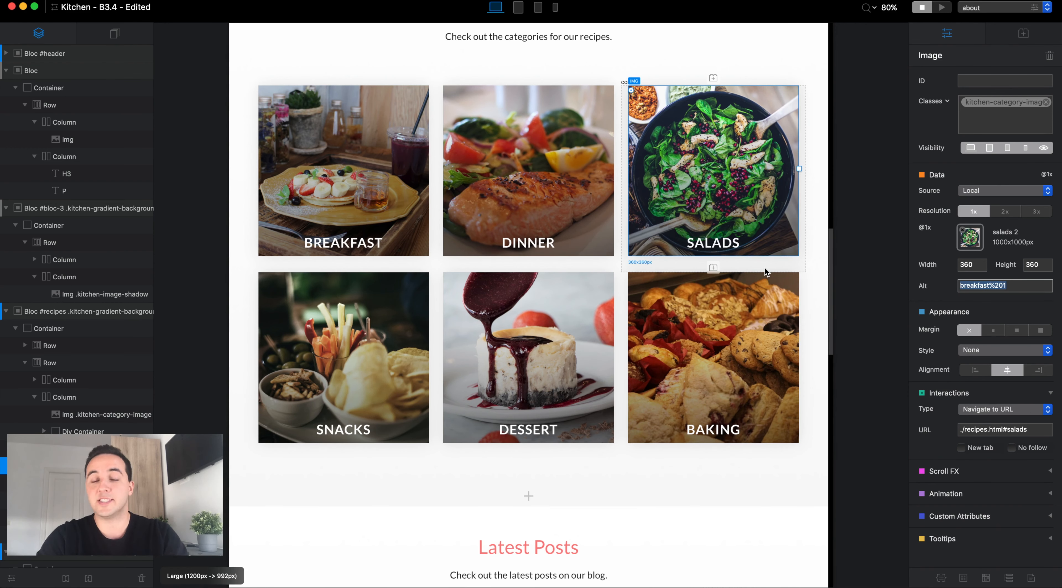
scroll(765, 272, "up", 15)
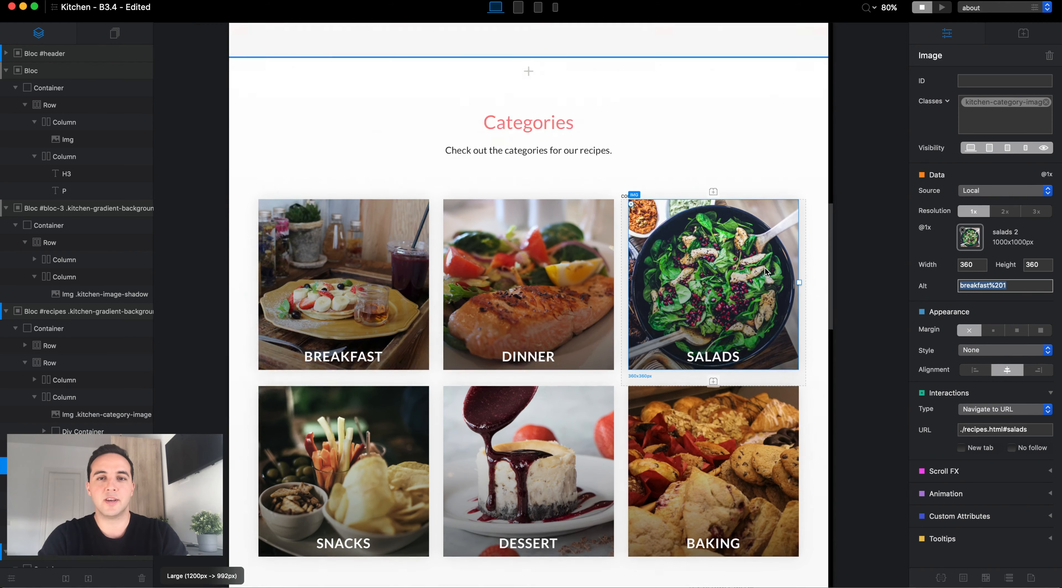